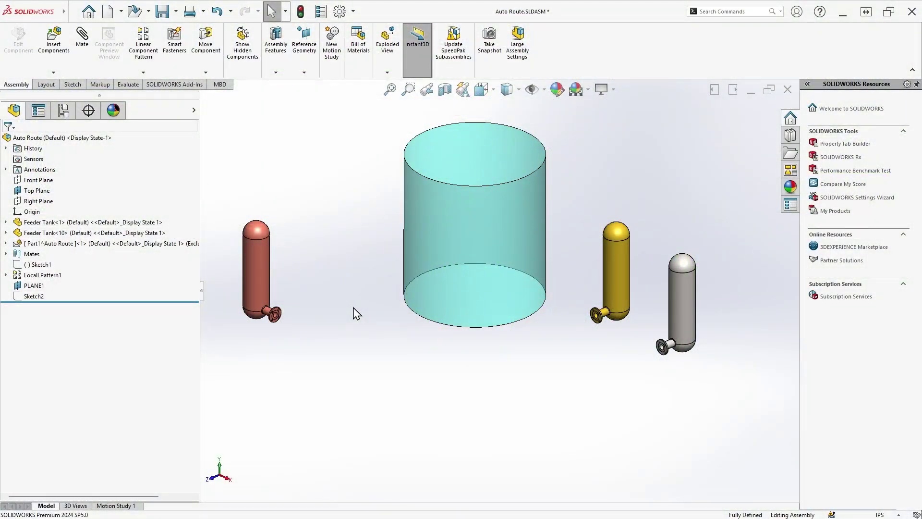
# Step: Enable the SOLIDWORKS Routing add-in and bring up the Piping command tab
pyautogui.click(180, 87)
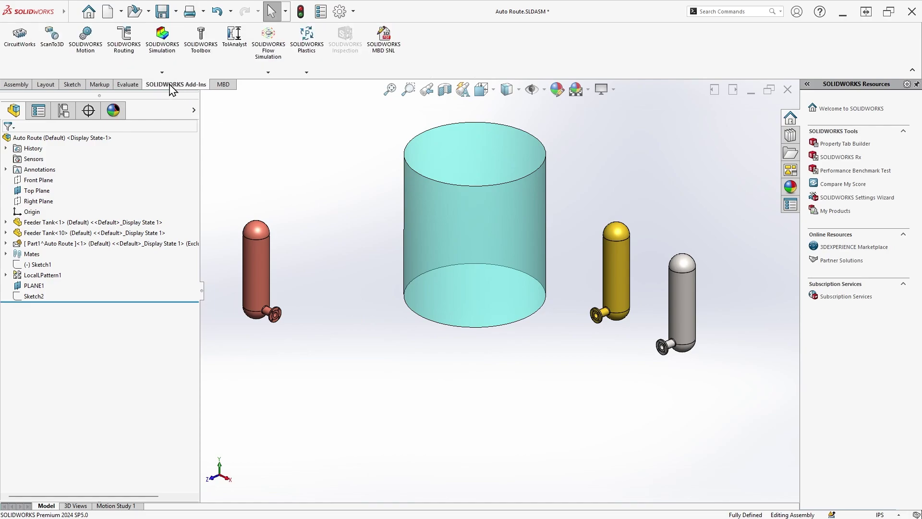
pyautogui.click(126, 52)
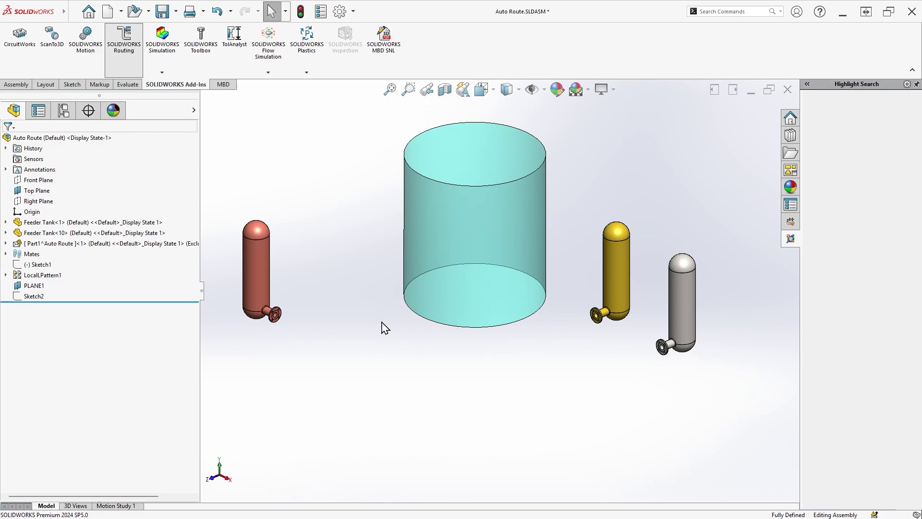
pyautogui.click(255, 87)
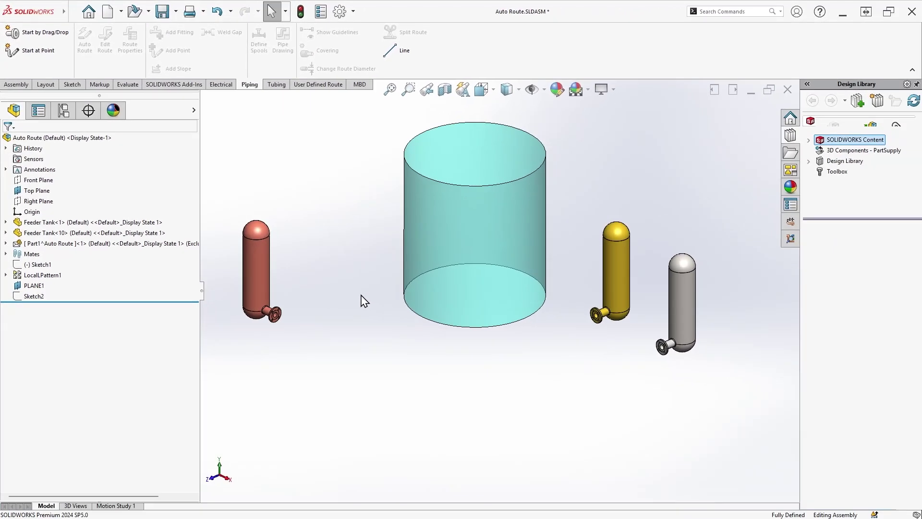
# Step: From Design Library routing > piping > flanges, drop a welding neck flange onto the red tank's nozzle
pyautogui.click(842, 161)
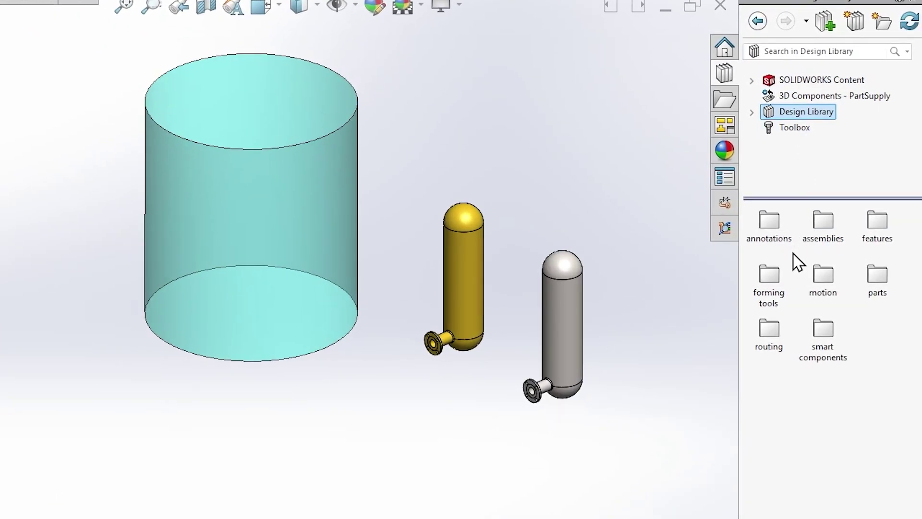
pyautogui.doubleClick(769, 336)
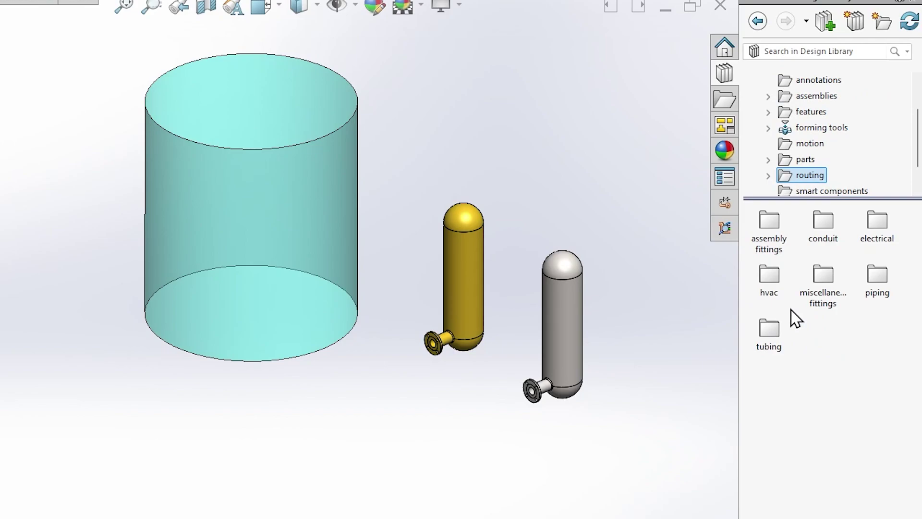
pyautogui.doubleClick(873, 278)
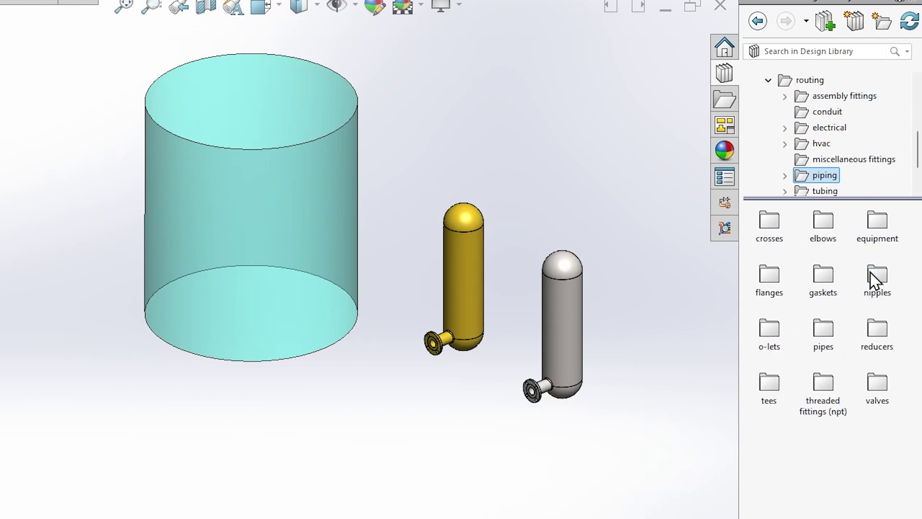
pyautogui.doubleClick(774, 277)
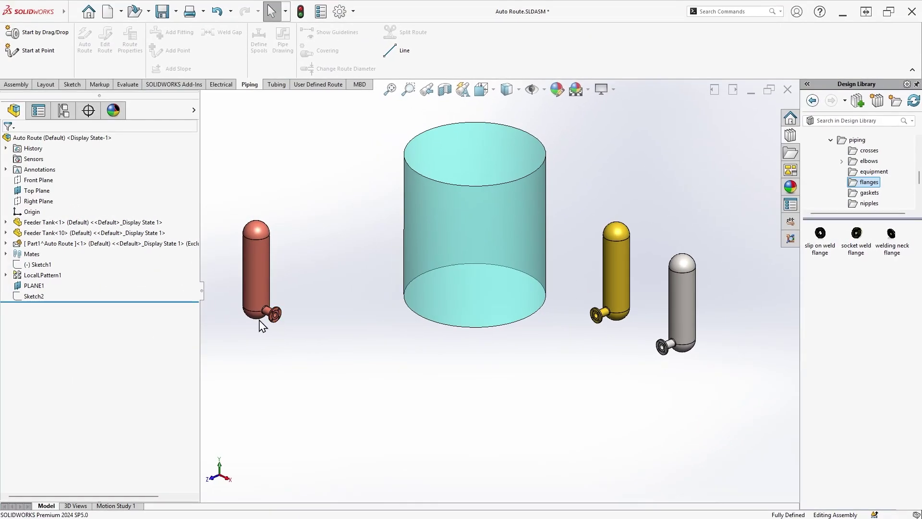
pyautogui.scroll(-5, 262, 327)
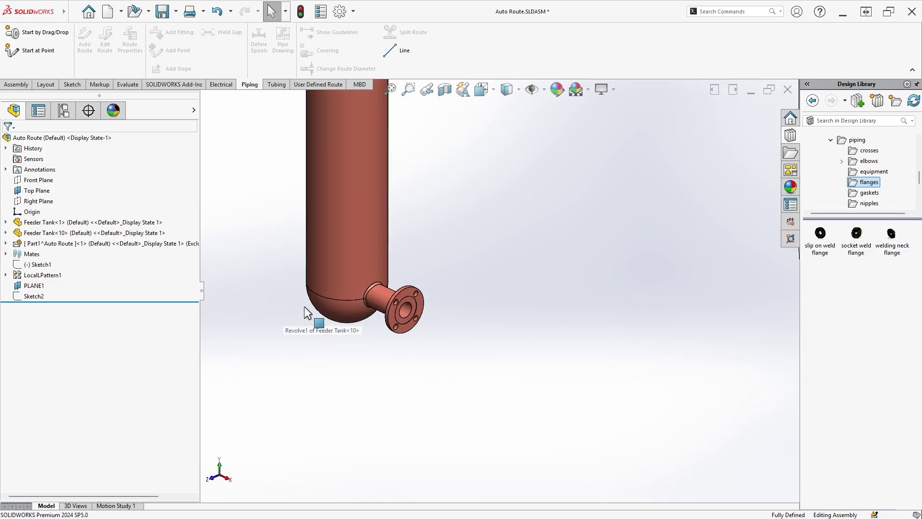
pyautogui.moveTo(891, 234); pyautogui.dragTo(420, 310)
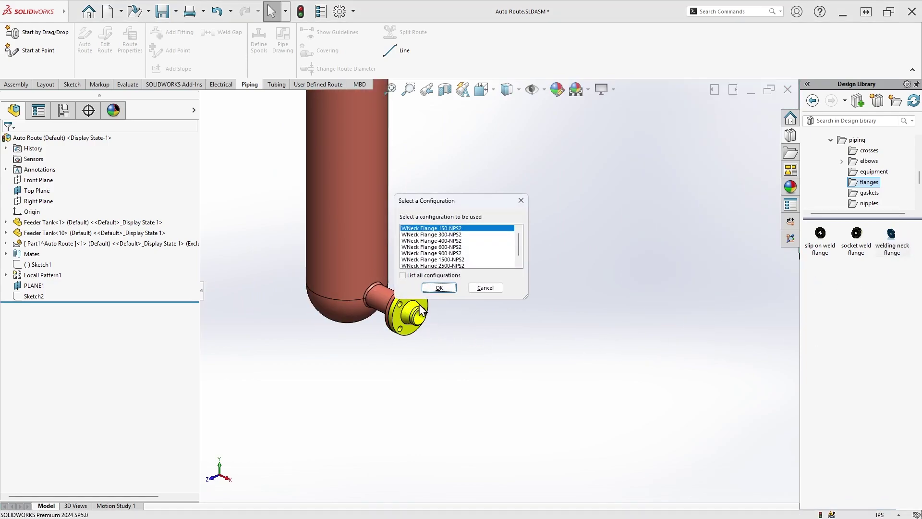
# Step: Accept the WNeck Flange 150-NPS2 and default 2 in Sch 40 route properties, then save all files
pyautogui.click(439, 288)
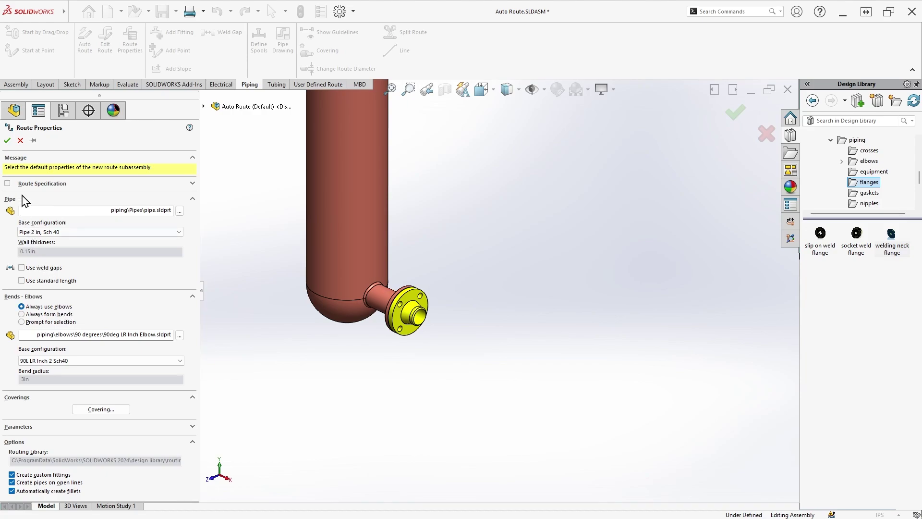
pyautogui.click(7, 142)
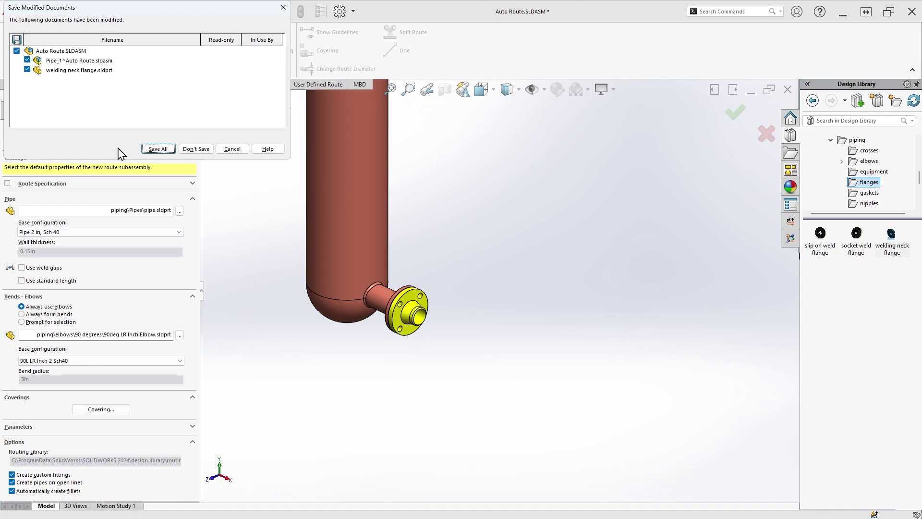
pyautogui.click(158, 149)
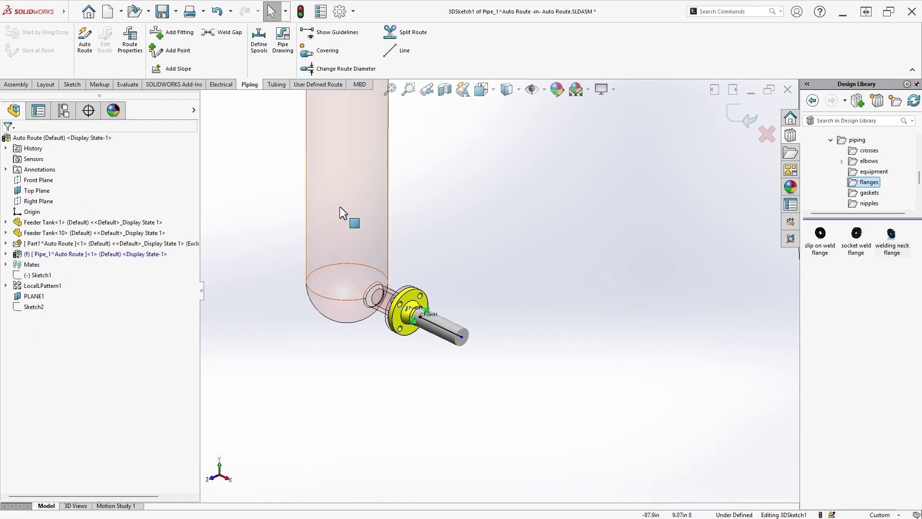
# Step: Place a WNeck Flange 150-NPS2 on the yellow tank's port
pyautogui.press('f')
pyautogui.scroll(-1, 697, 281)
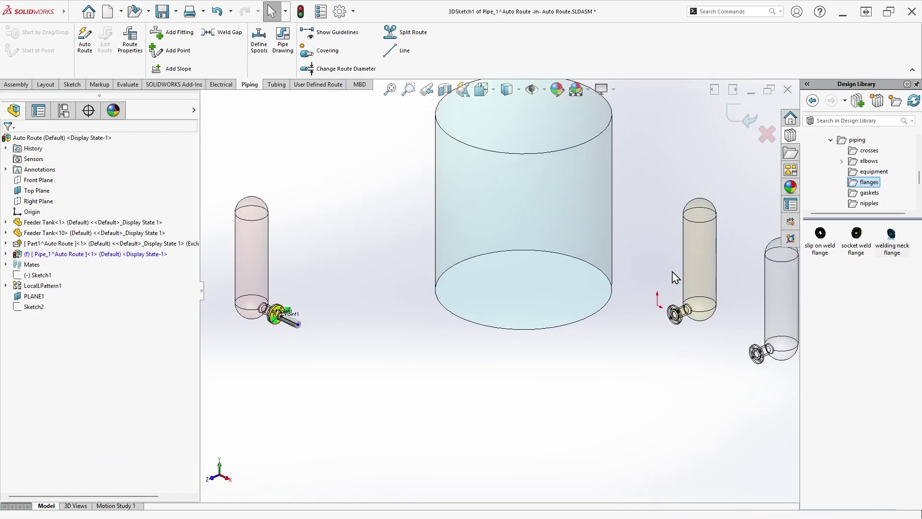
pyautogui.moveTo(894, 237); pyautogui.dragTo(675, 315)
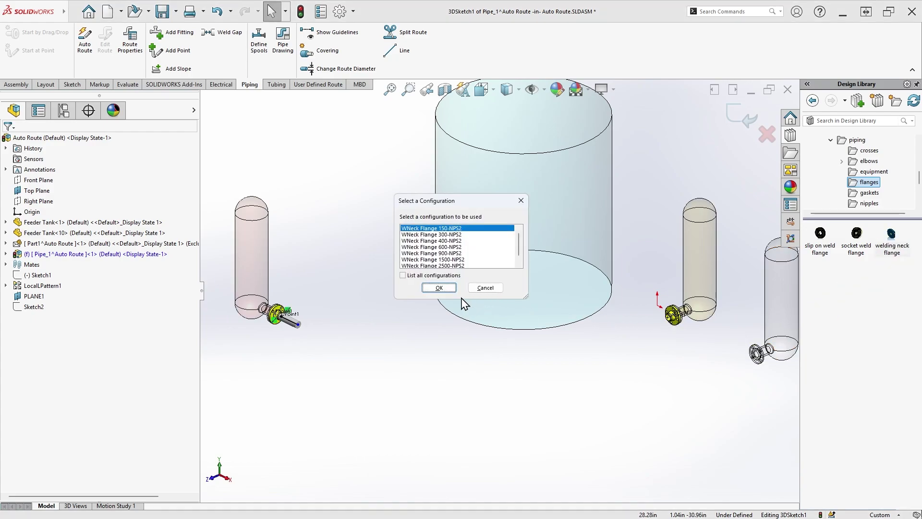
pyautogui.click(436, 288)
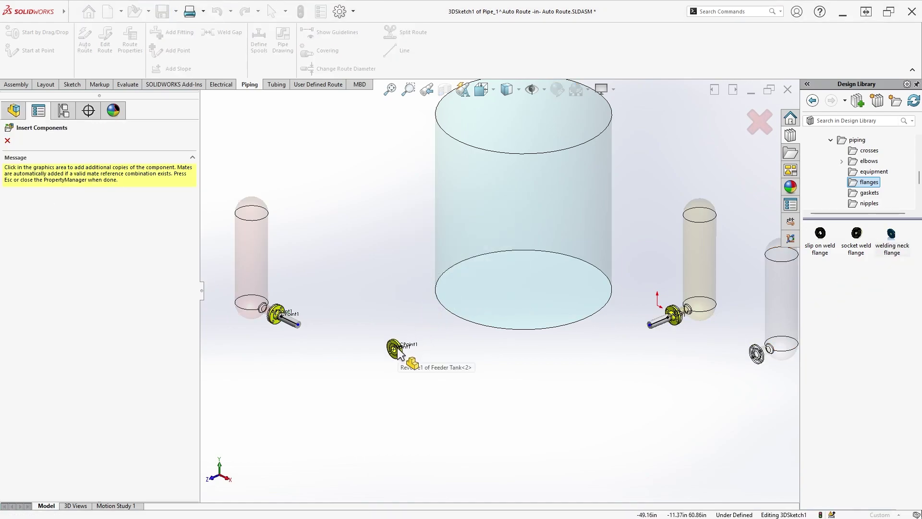
# Step: Auto route from the red tank's stub end to the yellow tank's stub end
pyautogui.rightClick(298, 325)
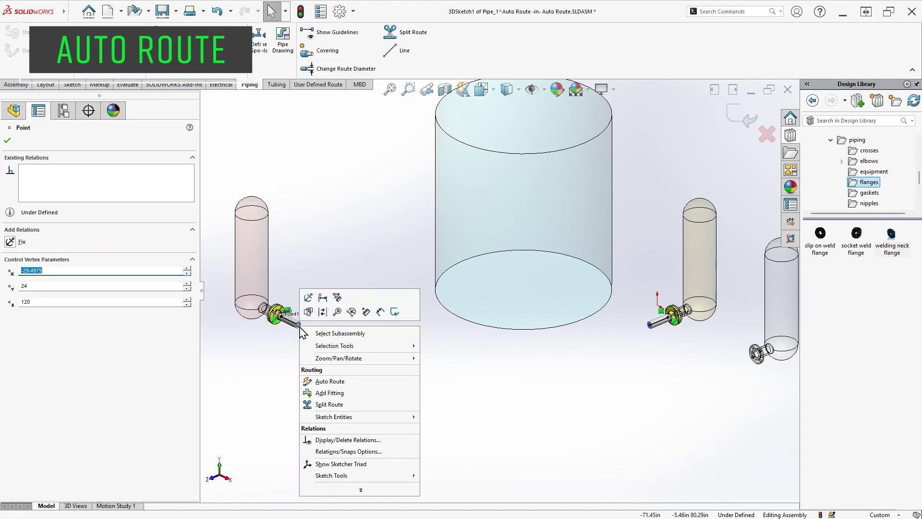
pyautogui.click(344, 384)
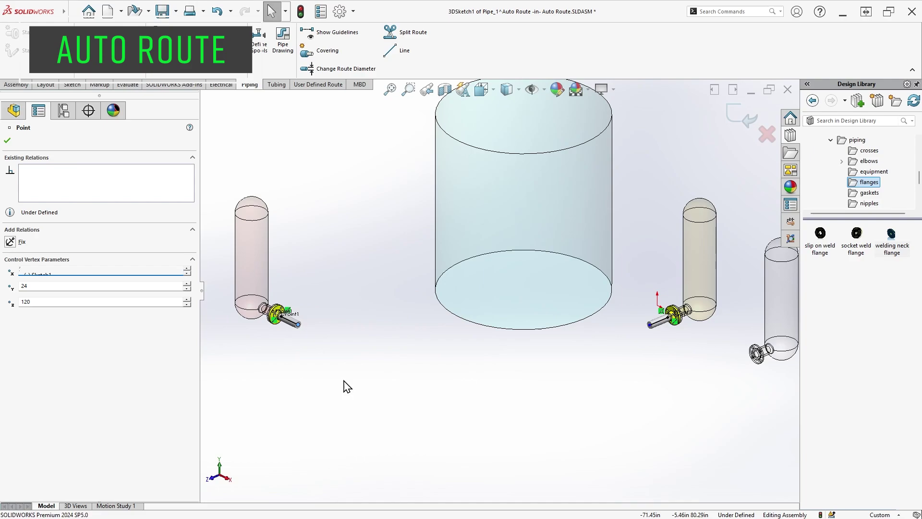
pyautogui.click(650, 325)
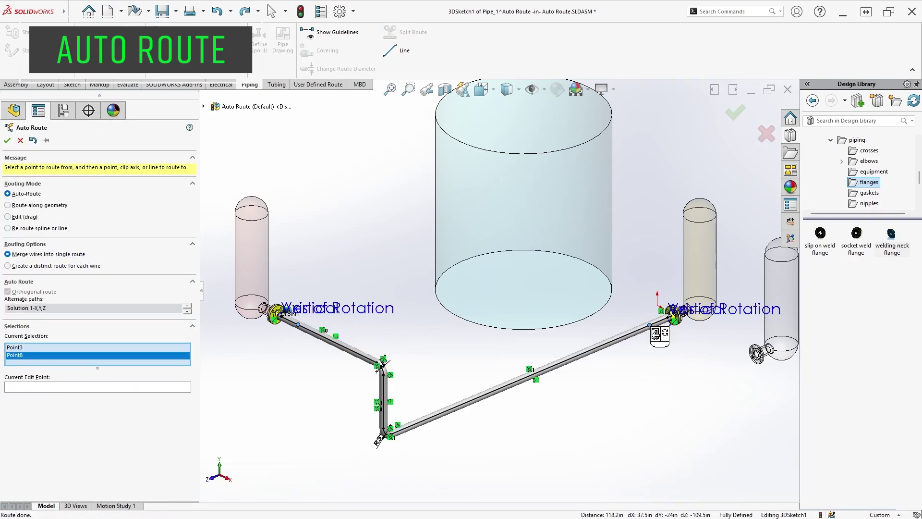
pyautogui.scroll(-2, 660, 336)
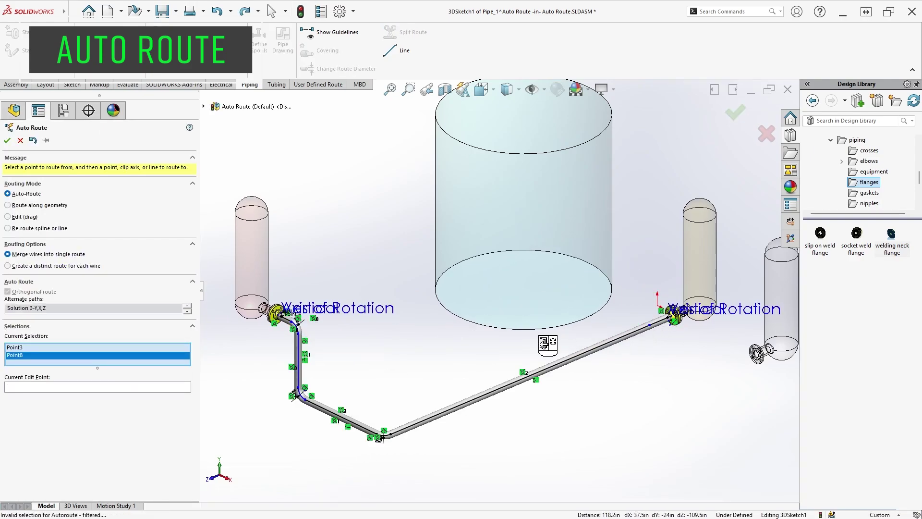
pyautogui.scroll(-1, 548, 344)
pyautogui.scroll(-1, 548, 346)
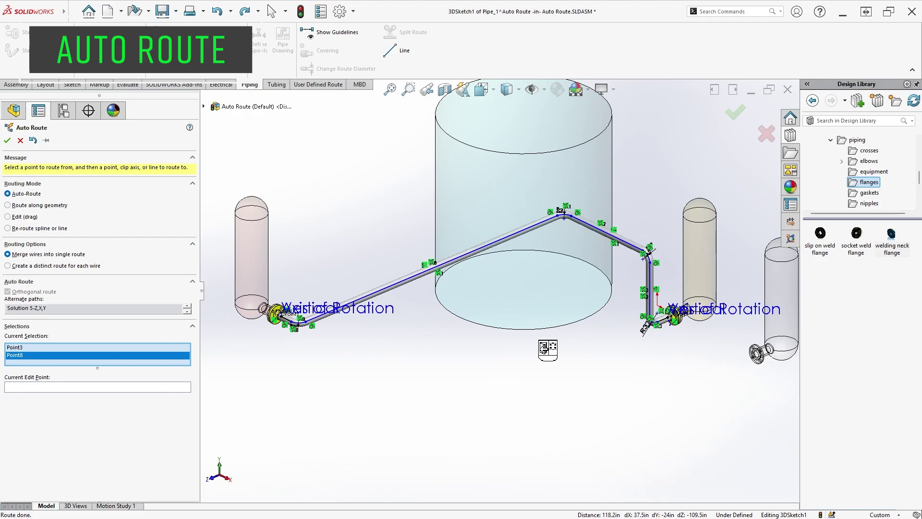
pyautogui.scroll(-1, 548, 345)
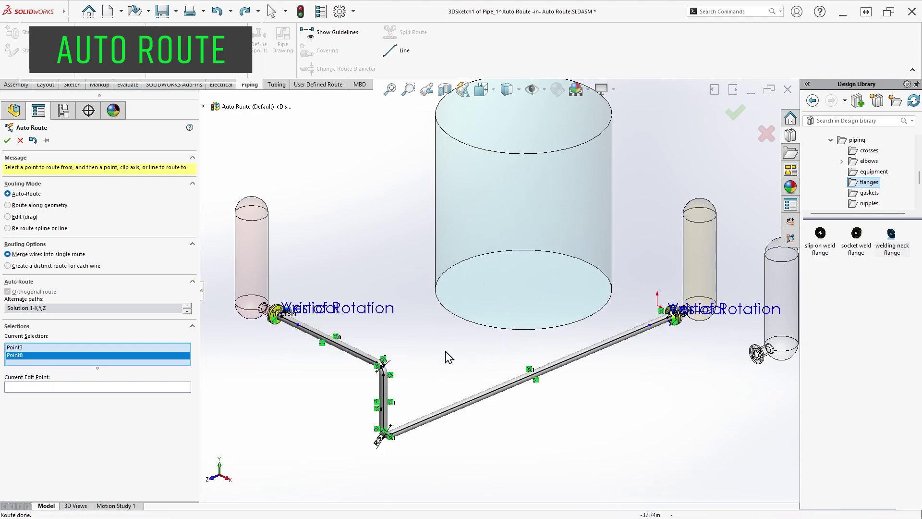
# Step: Accept the generated route and finish its 3D sketch to build the pipes and elbows
pyautogui.click(8, 140)
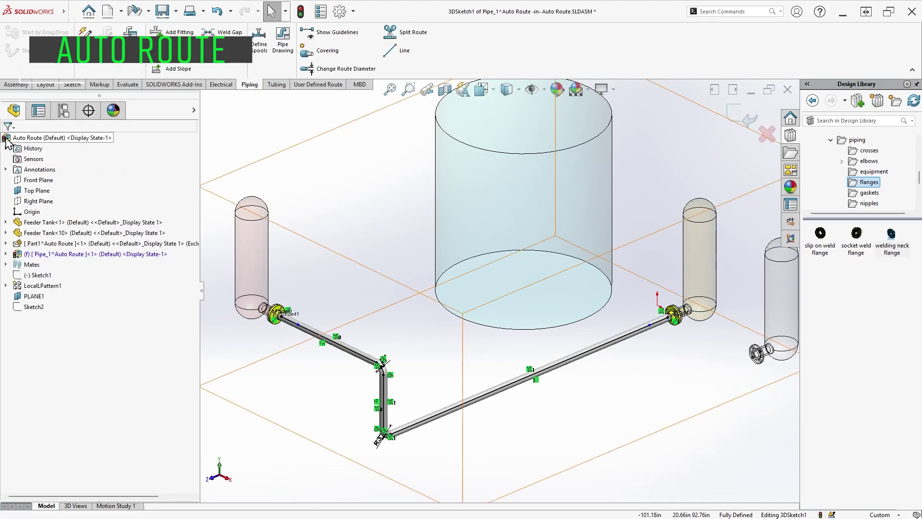
pyautogui.click(5, 254)
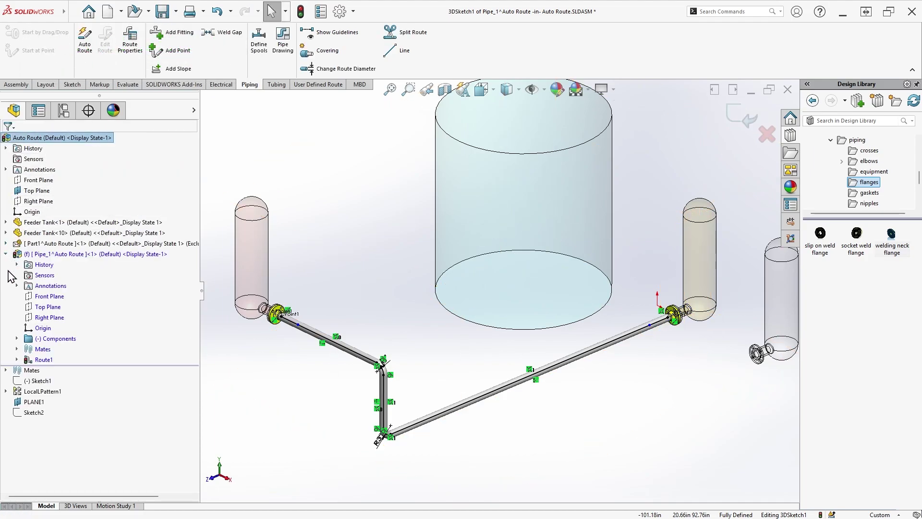
pyautogui.click(18, 339)
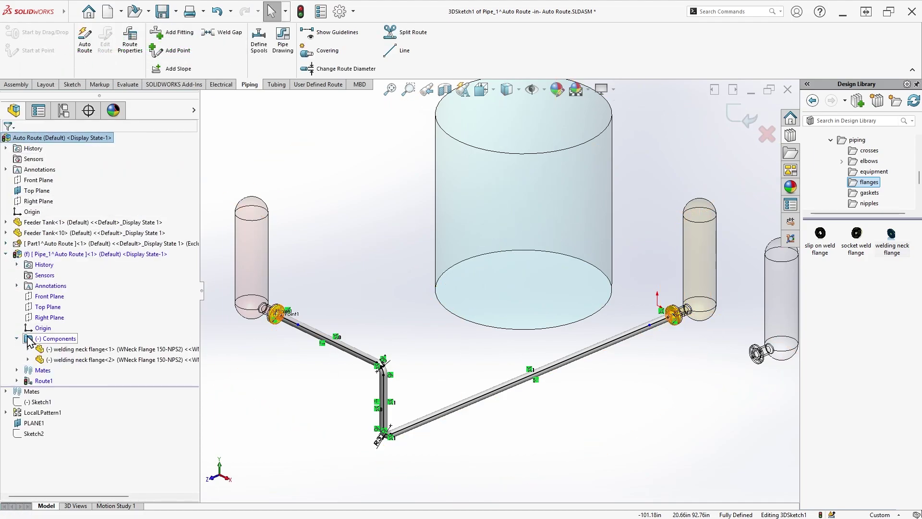
pyautogui.click(17, 381)
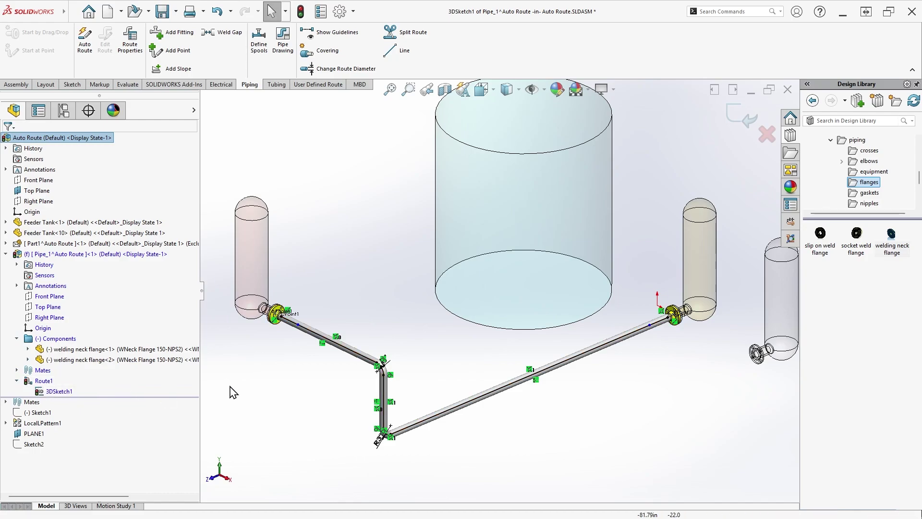
pyautogui.click(745, 120)
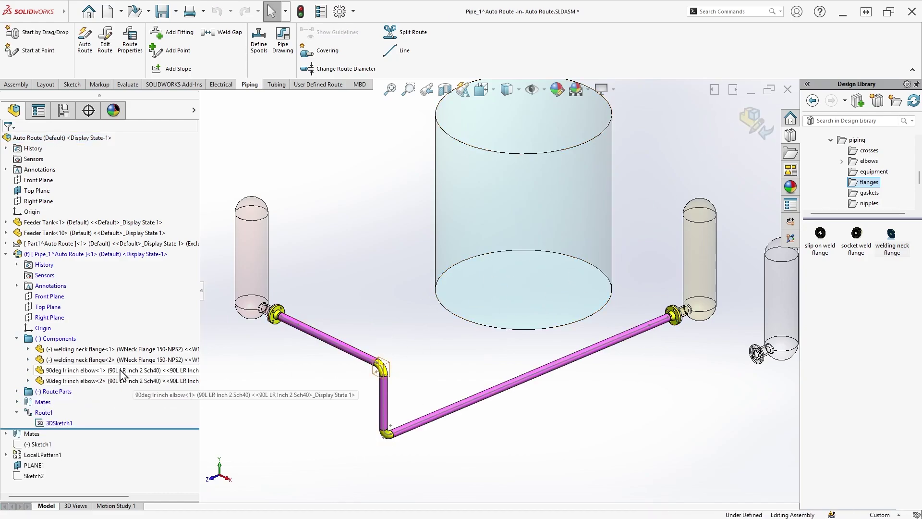
# Step: Review the three pipe segments and first elbow in the widened tree, then enlarge the graphics area
pyautogui.click(17, 391)
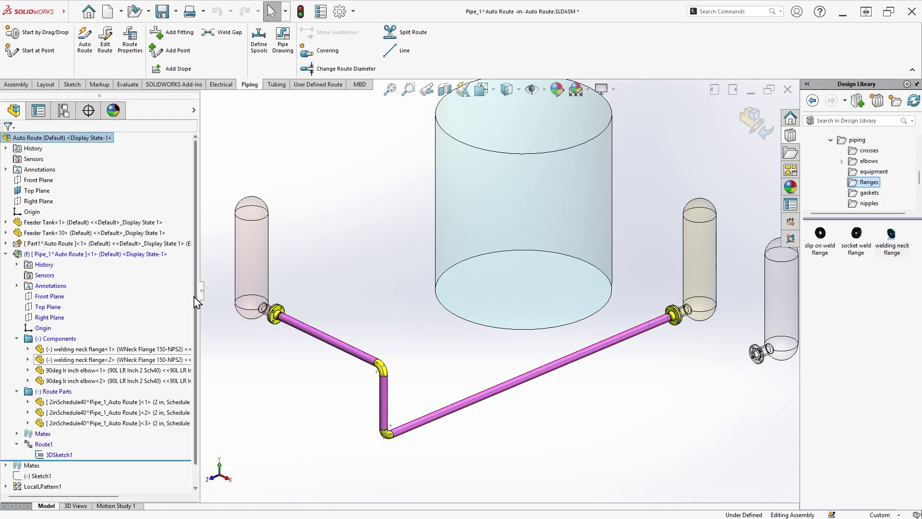
pyautogui.moveTo(203, 290); pyautogui.dragTo(298, 296)
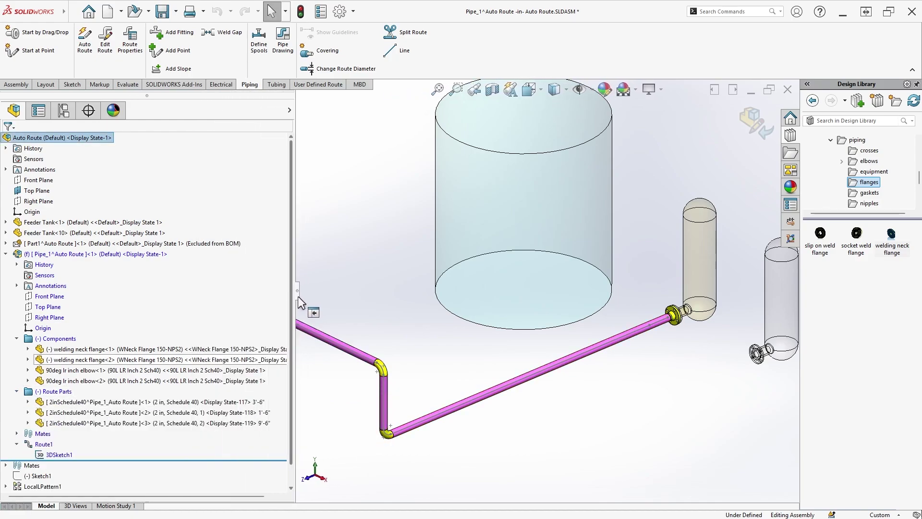
pyautogui.click(241, 403)
pyautogui.click(240, 413)
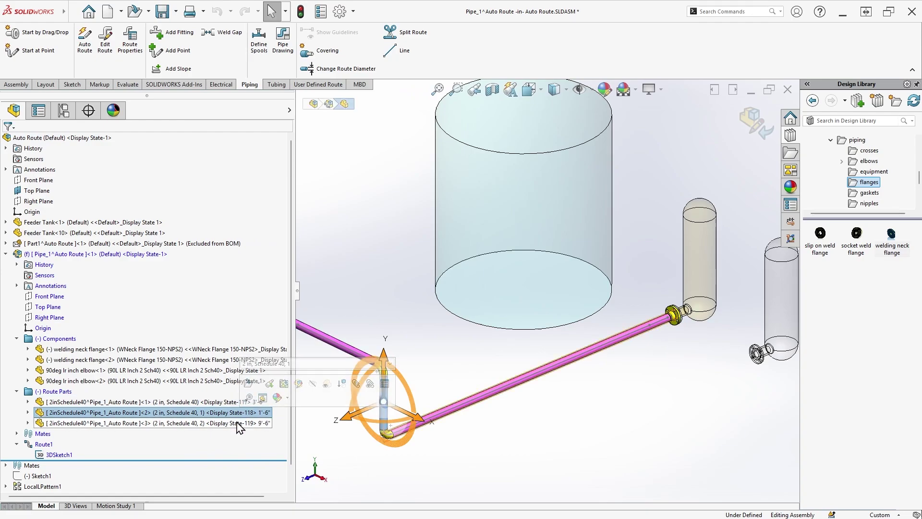
pyautogui.click(239, 422)
pyautogui.click(231, 371)
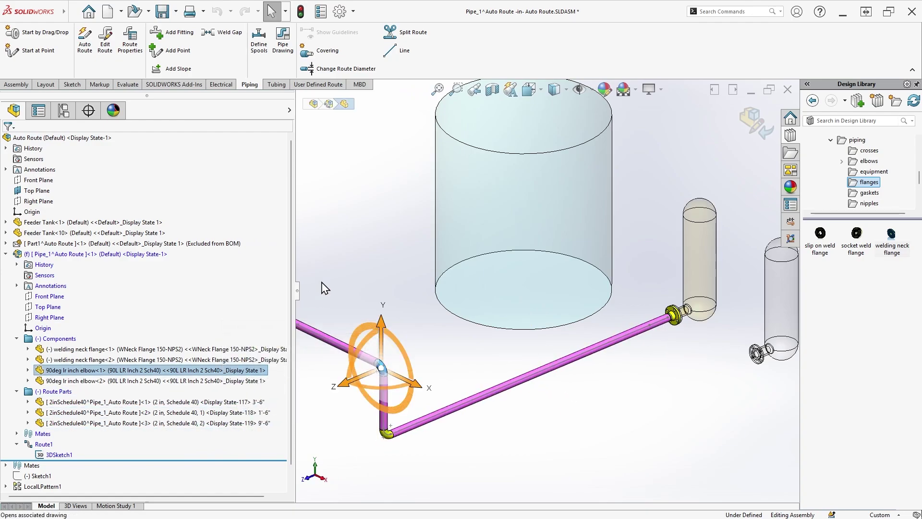
pyautogui.click(347, 264)
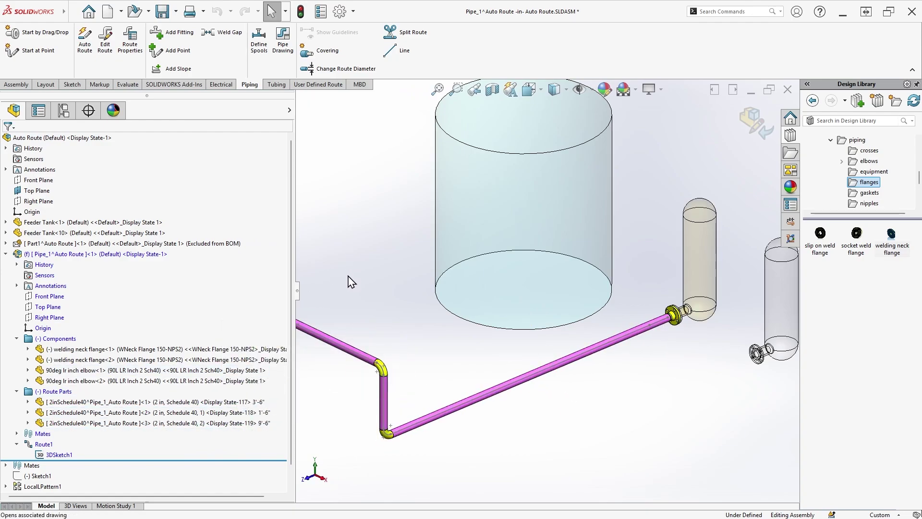
pyautogui.moveTo(299, 288); pyautogui.dragTo(203, 289)
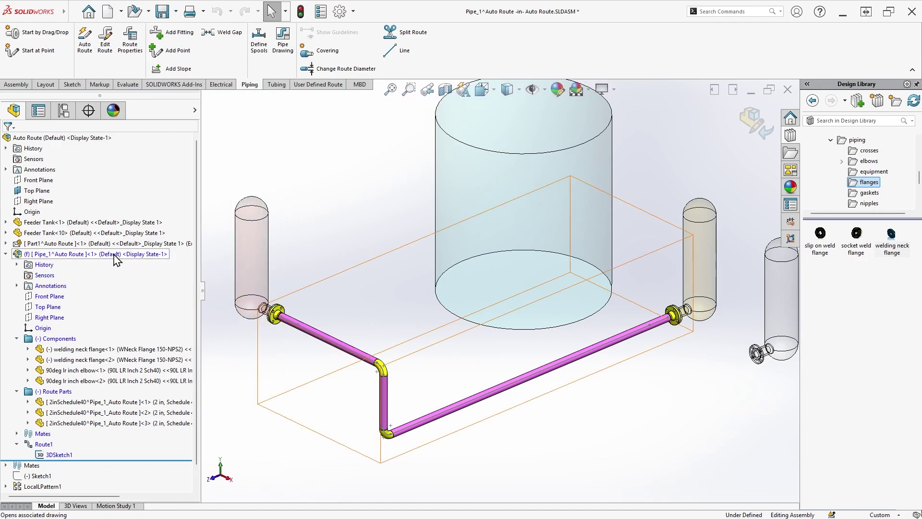
pyautogui.click(758, 124)
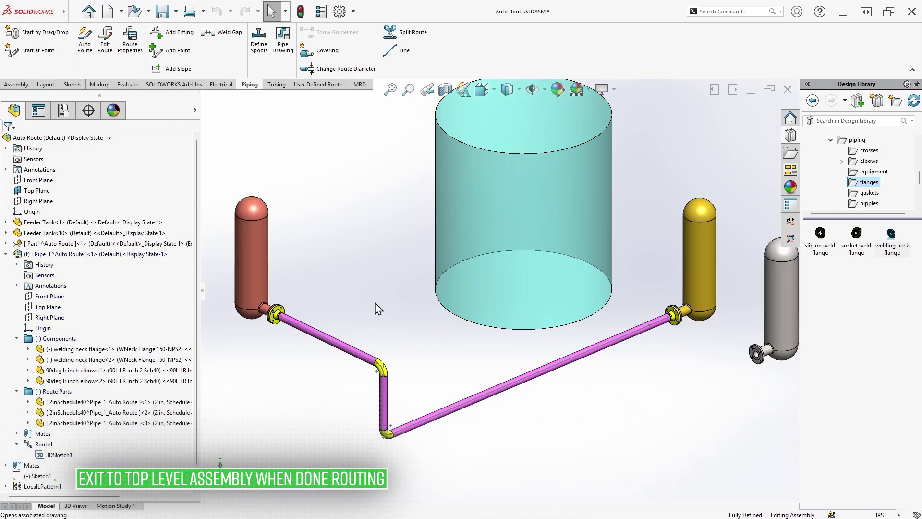
pyautogui.click(132, 254)
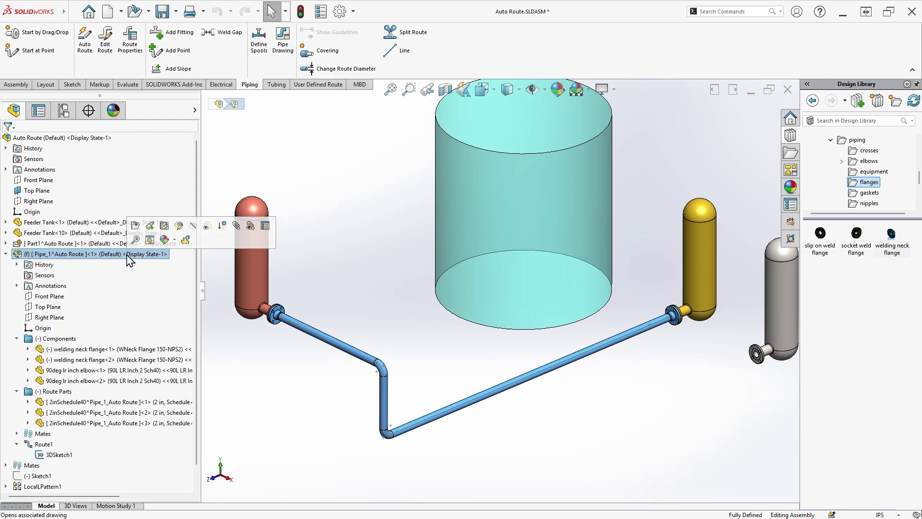
pyautogui.click(180, 225)
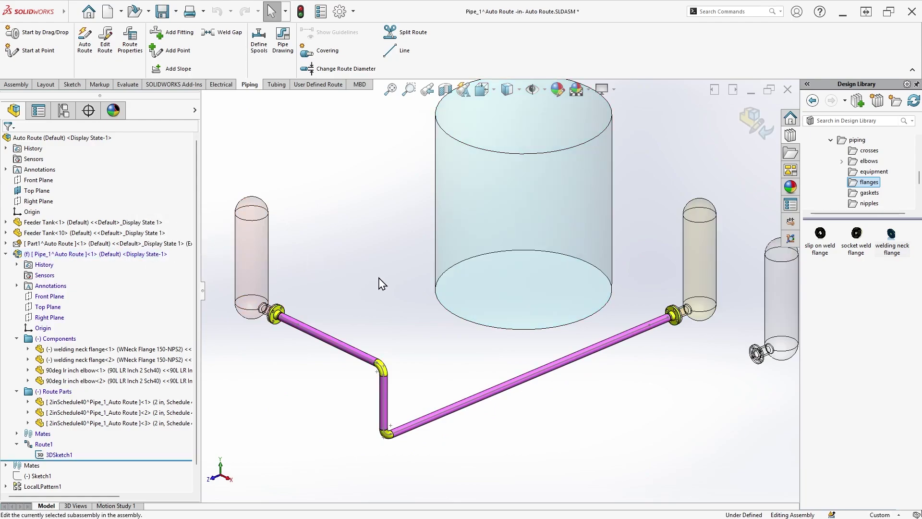
# Step: Edit the route and place a welding neck flange on the far right tank's nozzle
pyautogui.rightClick(332, 343)
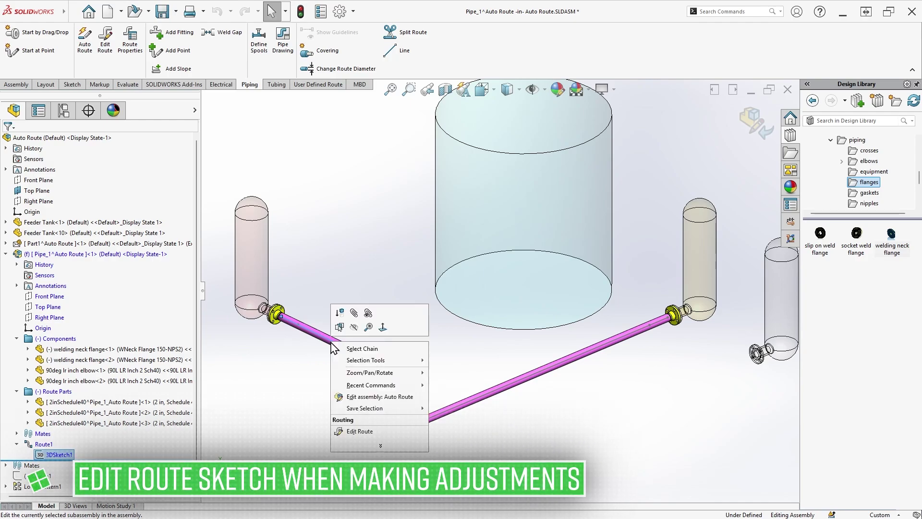
pyautogui.click(365, 432)
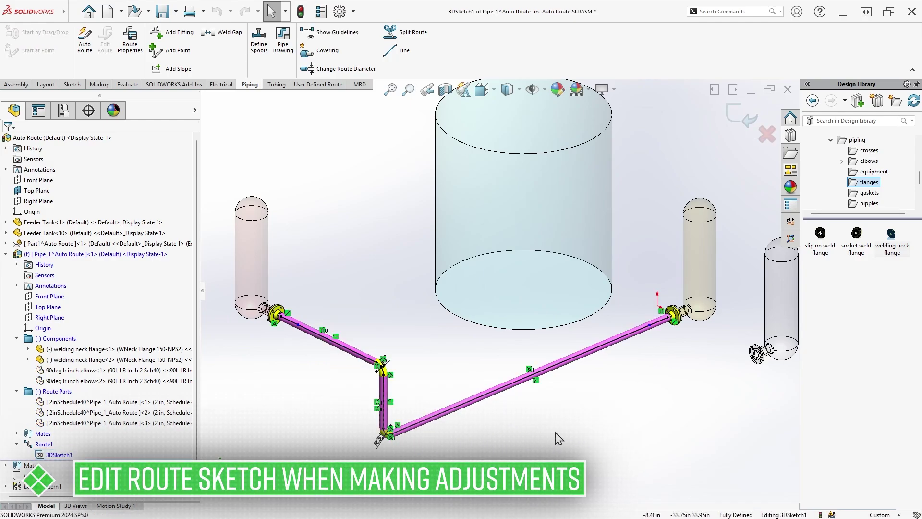
pyautogui.keyDown('ctrl'); pyautogui.moveTo(558, 438); pyautogui.dragTo(478, 377, button='middle'); pyautogui.keyUp('ctrl')
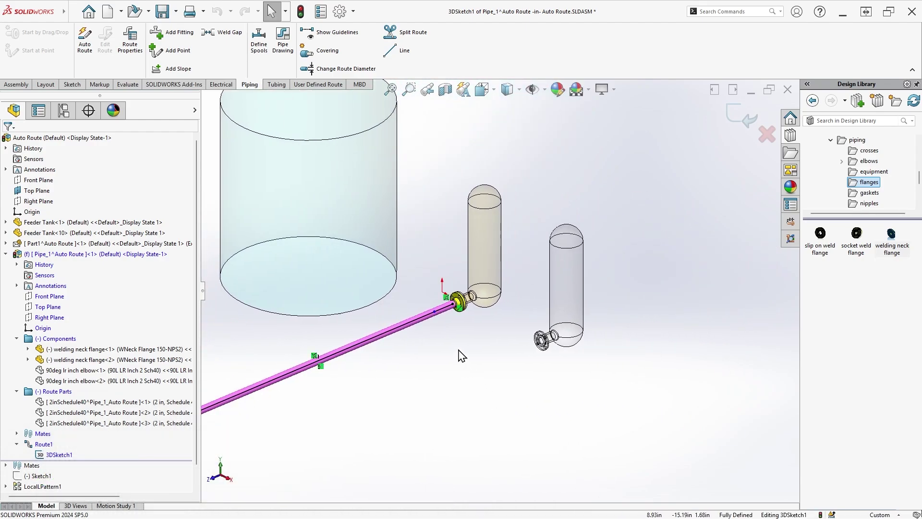
pyautogui.moveTo(892, 234); pyautogui.dragTo(545, 347)
pyautogui.click(439, 288)
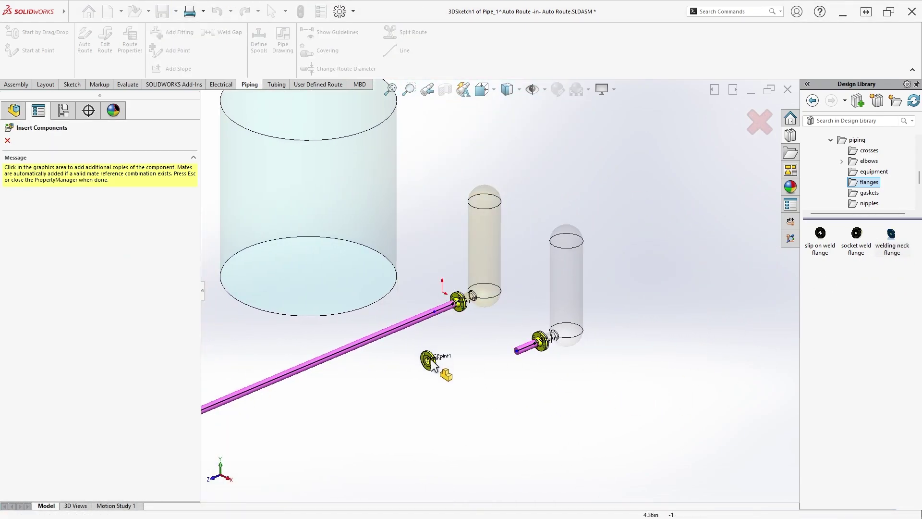
pyautogui.press('Escape')
# Step: Lengthen the new flange's pipe stub toward the main line and start a branch line from its end
pyautogui.moveTo(517, 351); pyautogui.dragTo(365, 433)
pyautogui.click(587, 415)
pyautogui.moveTo(548, 391); pyautogui.dragTo(553, 406, button='right')
pyautogui.click(414, 394)
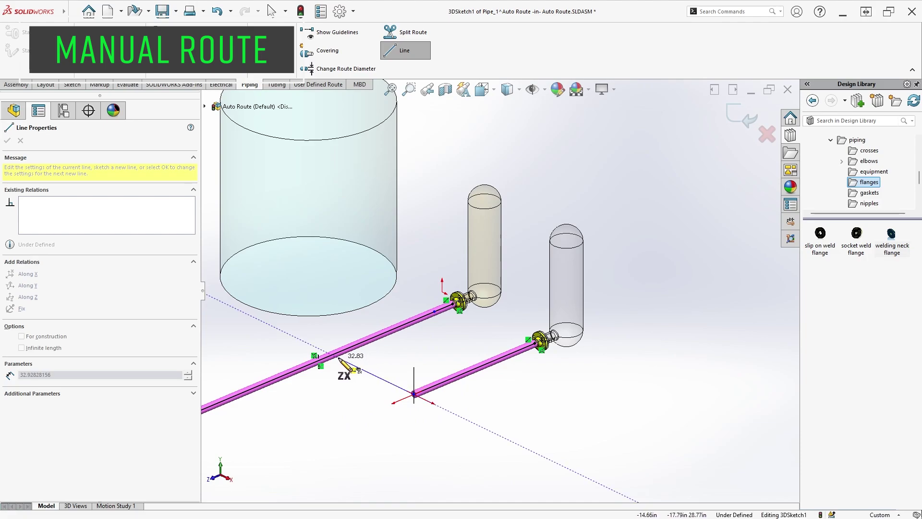
# Step: End the branch line on the main pipe and move the Missing penetration error callout aside
pyautogui.click(334, 356)
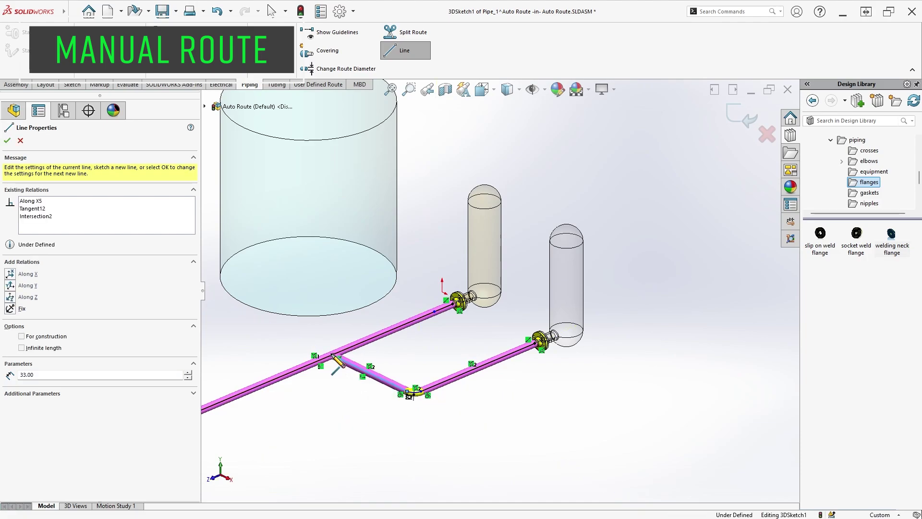
pyautogui.press('Escape')
pyautogui.click(388, 387)
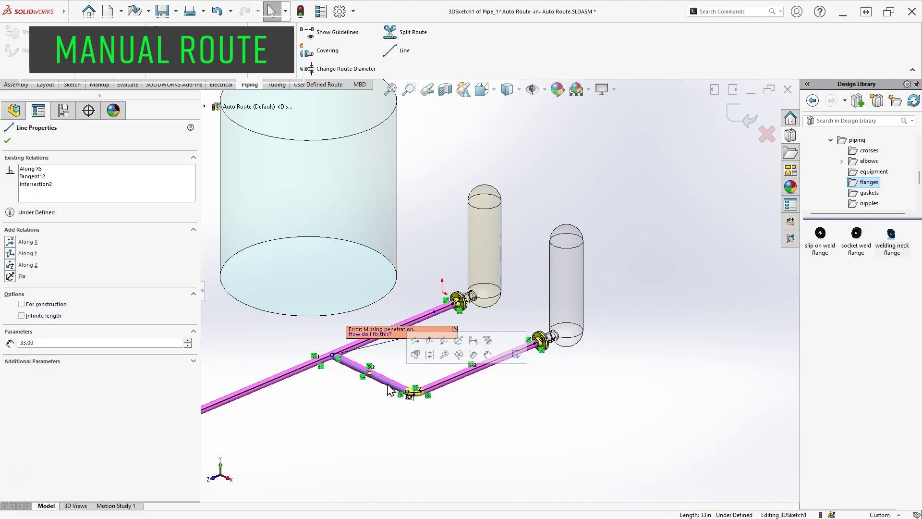
pyautogui.click(446, 435)
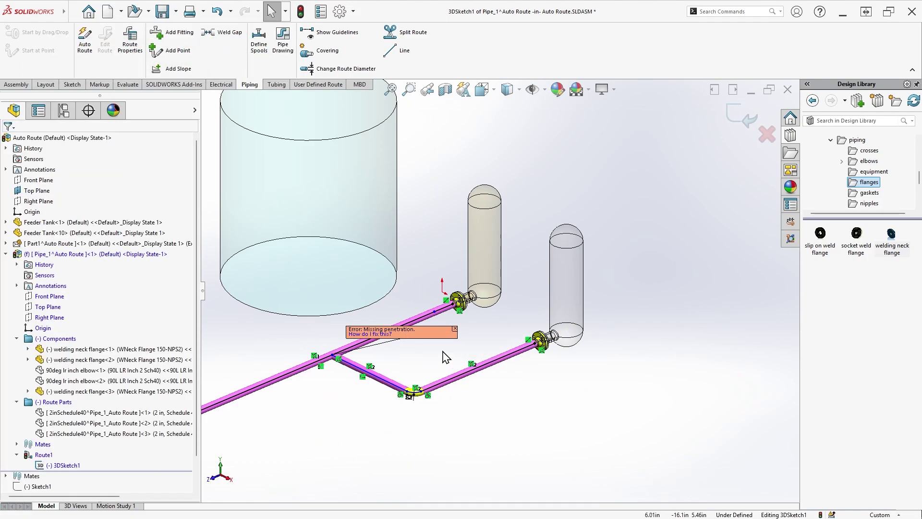
pyautogui.moveTo(454, 332); pyautogui.dragTo(418, 321)
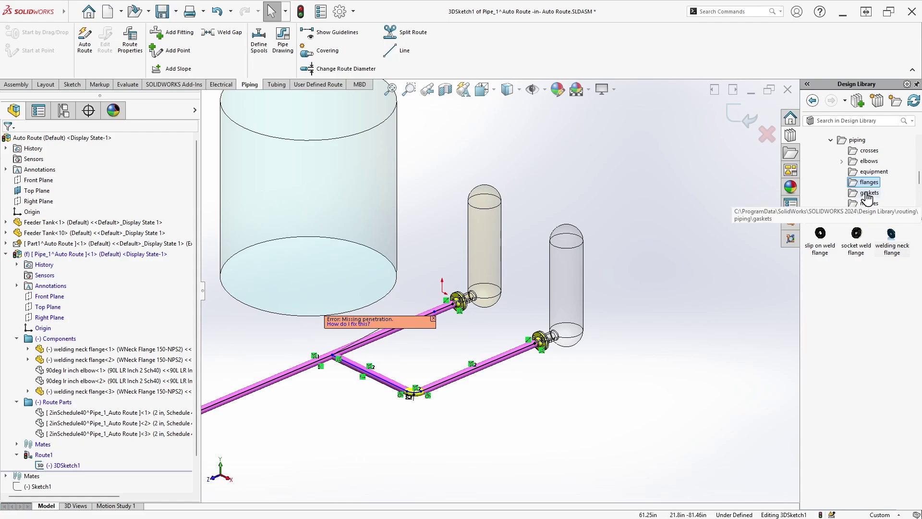
# Step: Insert a 2 in Sch40 straight tee from Design Library at the branch junction
pyautogui.scroll(-2, 867, 198)
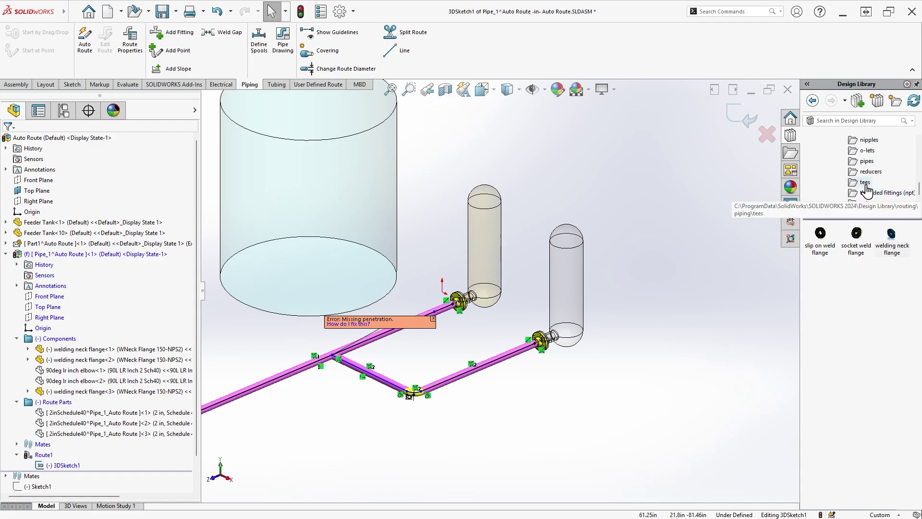
pyautogui.click(866, 184)
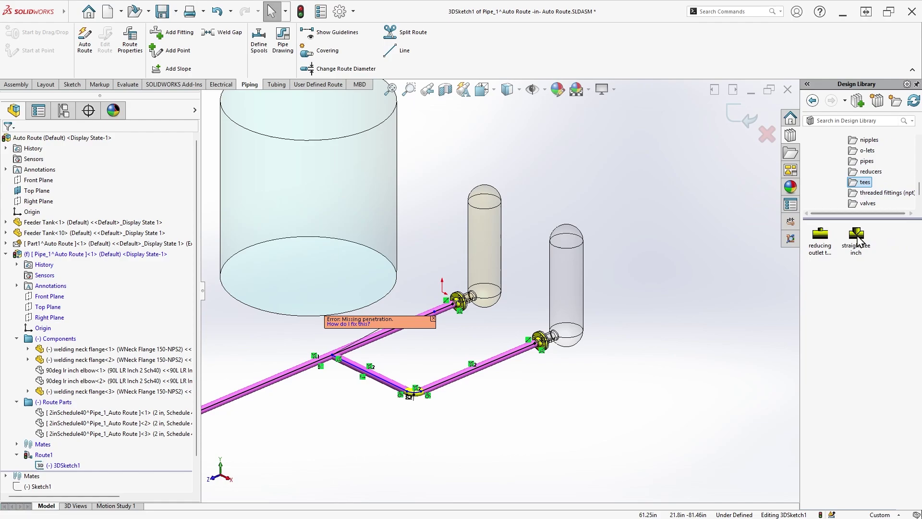
pyautogui.moveTo(857, 236); pyautogui.dragTo(331, 356)
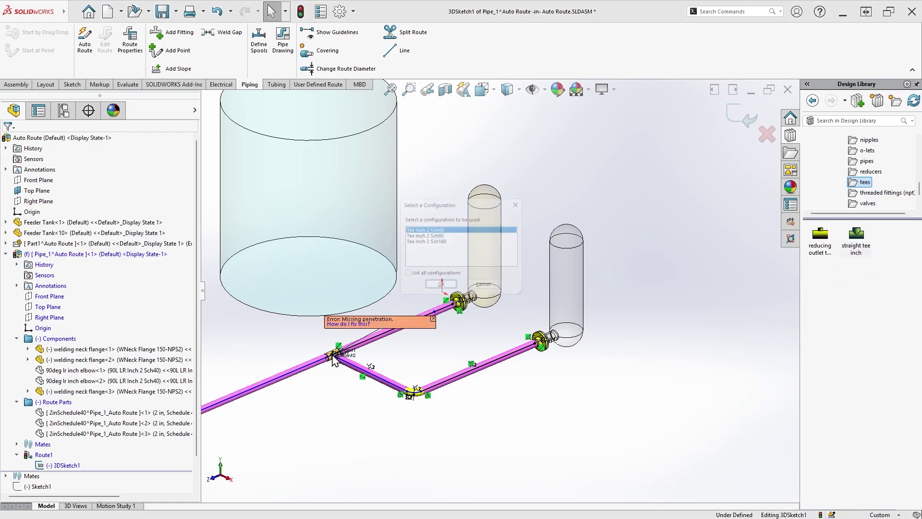
pyautogui.click(438, 288)
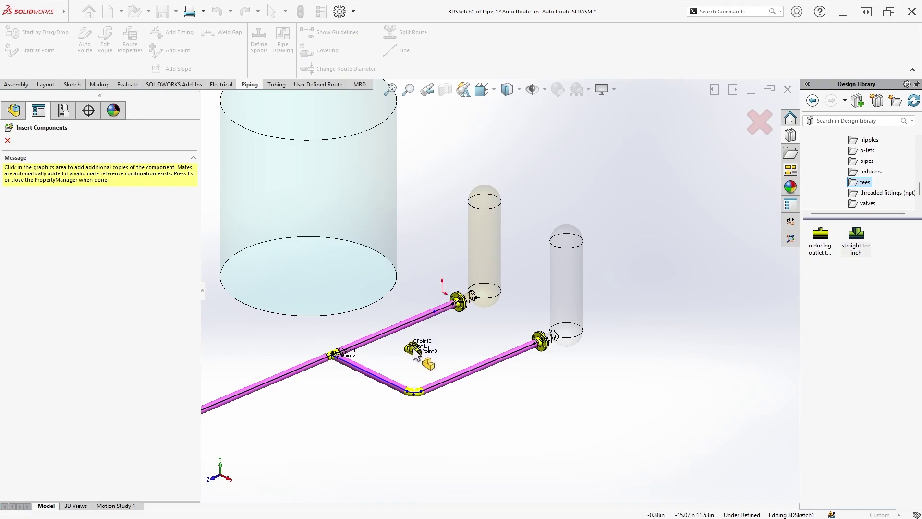
pyautogui.keyDown('ctrl'); pyautogui.moveTo(165, 336); pyautogui.dragTo(284, 322, button='middle'); pyautogui.keyUp('ctrl')
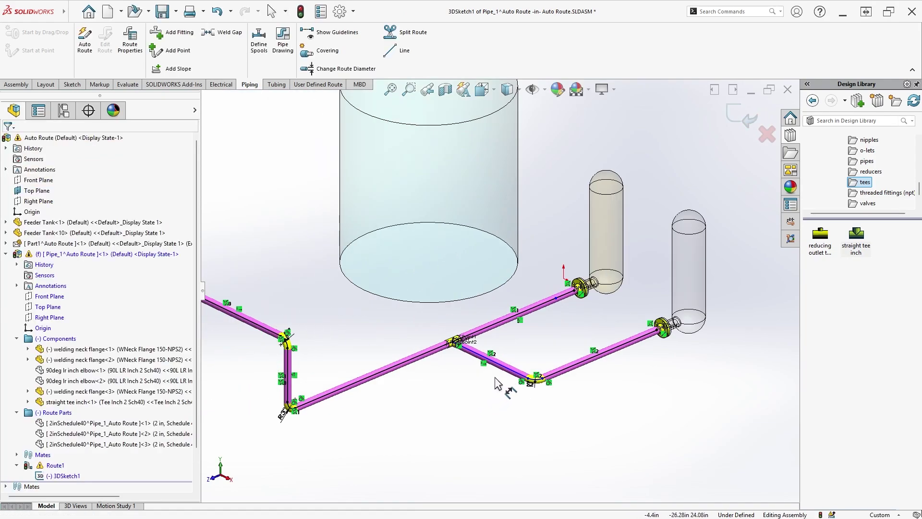
# Step: Dimension the branch segment to 36 in, fully defining the route sketch
pyautogui.moveTo(500, 377)
pyautogui.mouseDown()
pyautogui.moveTo(442, 478)
pyautogui.moveTo(577, 296)
pyautogui.mouseUp()
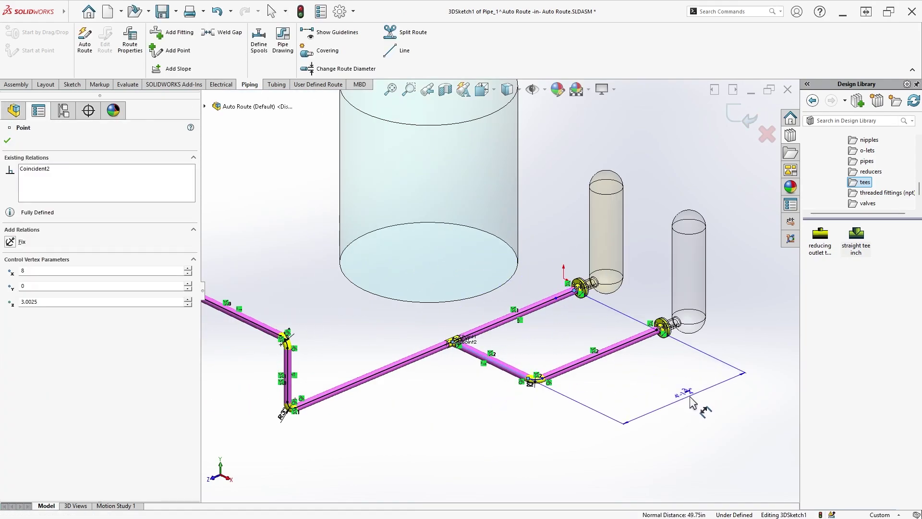
pyautogui.click(706, 392)
pyautogui.press('Return')
pyautogui.click(538, 421)
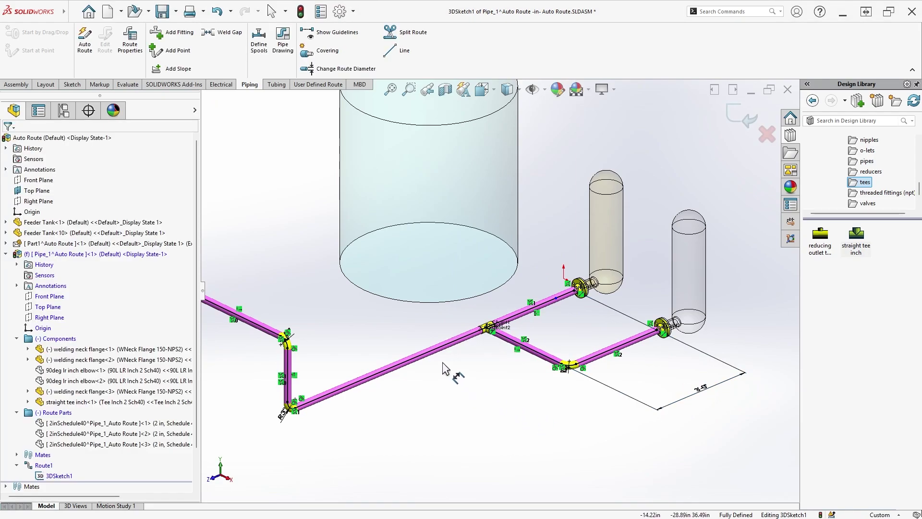
pyautogui.keyDown('ctrl'); pyautogui.moveTo(249, 290); pyautogui.dragTo(334, 290, button='middle'); pyautogui.keyUp('ctrl')
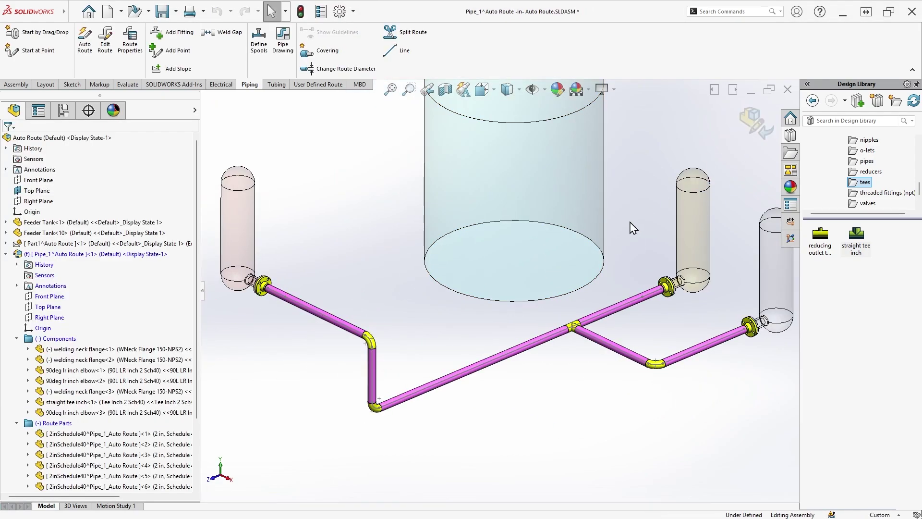
# Step: Exit to the top-level assembly and select each Route Parts pipe from <6> back to <1>
pyautogui.click(752, 126)
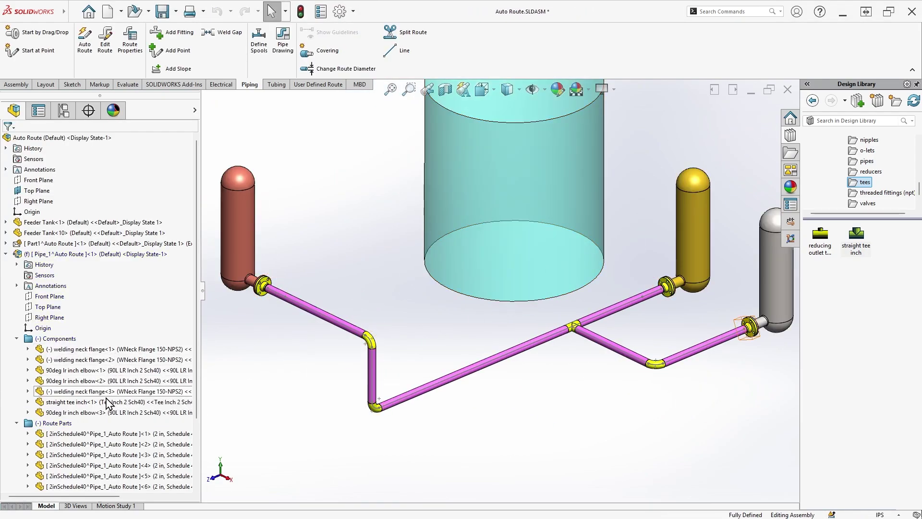
pyautogui.scroll(-1, 108, 408)
pyautogui.click(88, 454)
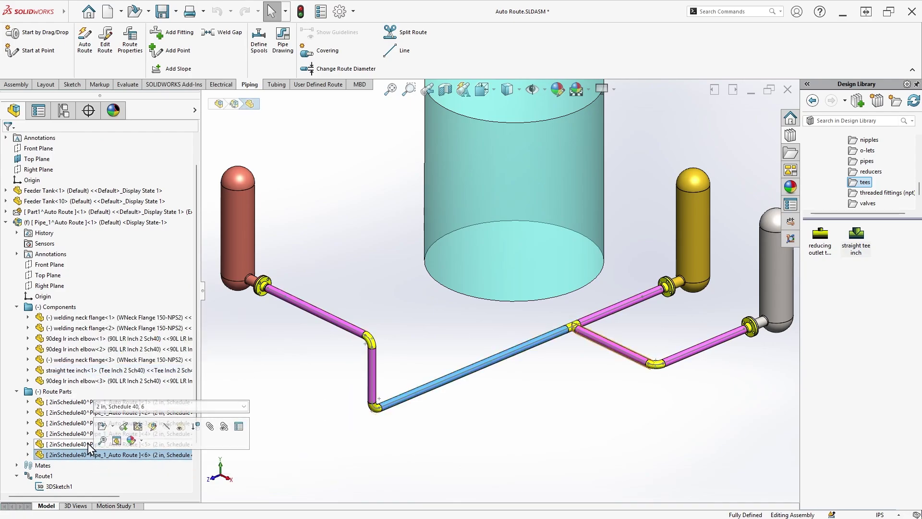
pyautogui.click(87, 444)
pyautogui.click(72, 433)
pyautogui.click(60, 423)
pyautogui.click(50, 412)
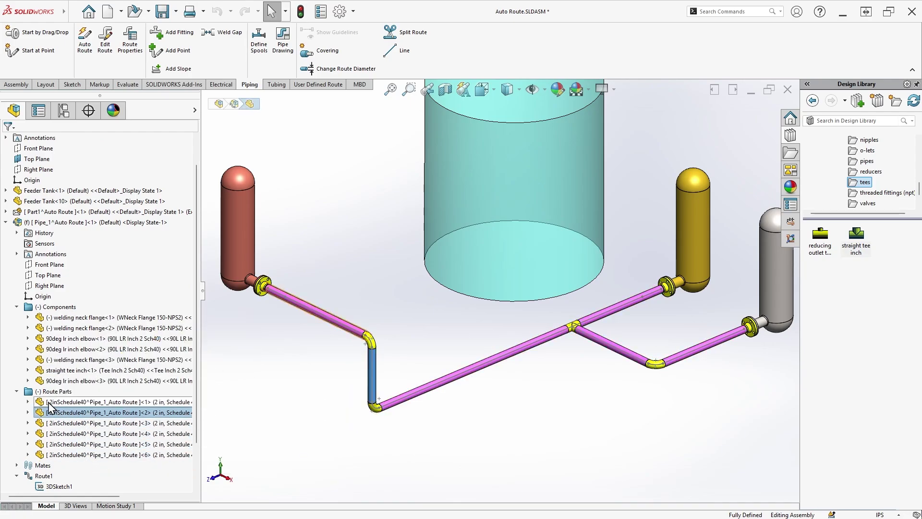
pyautogui.click(50, 402)
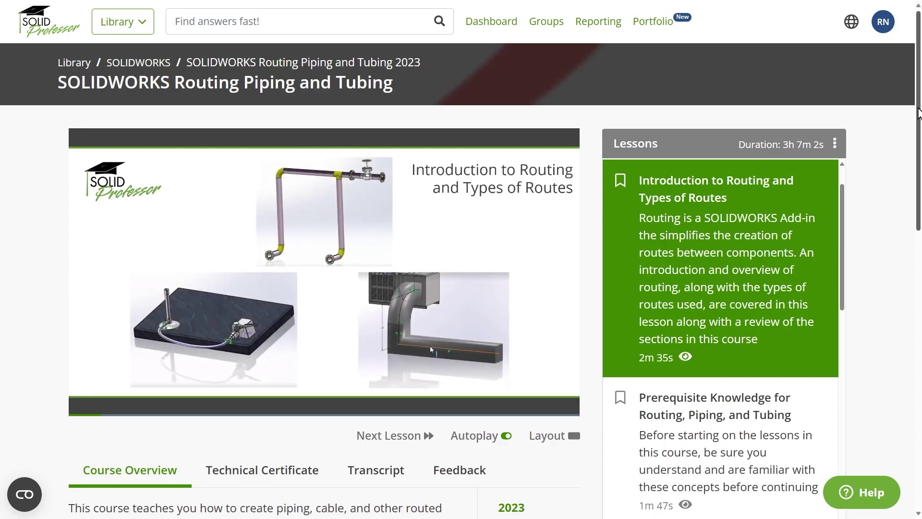
pyautogui.moveTo(918, 112); pyautogui.dragTo(918, 231)
pyautogui.scroll(-7, 757, 161)
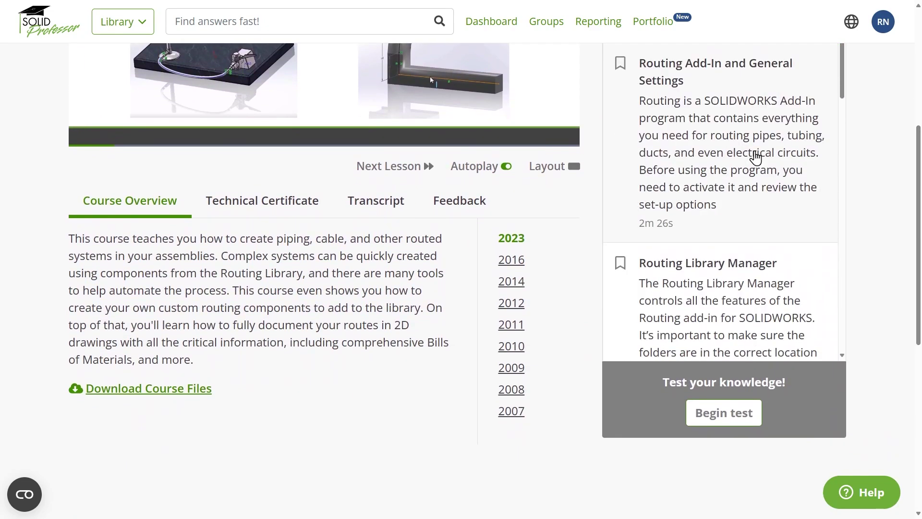
pyautogui.scroll(6, 905, 226)
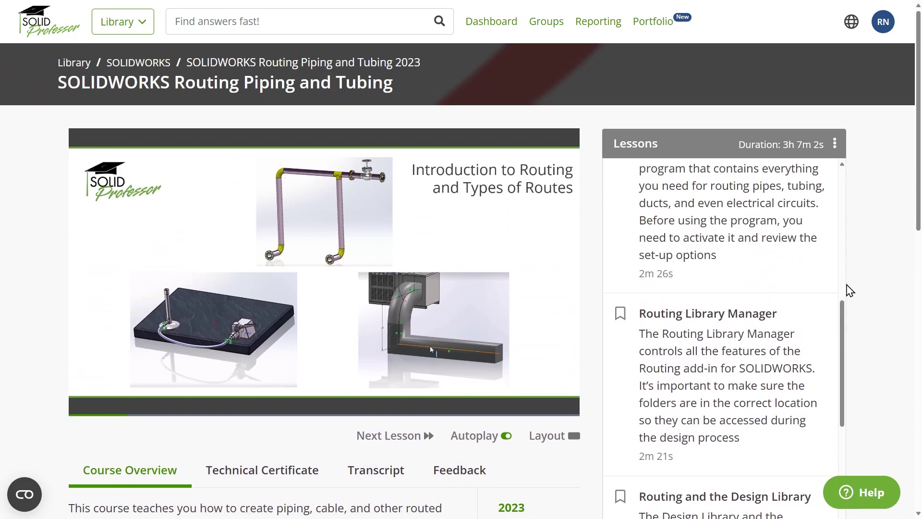
pyautogui.moveTo(843, 307); pyautogui.dragTo(848, 509)
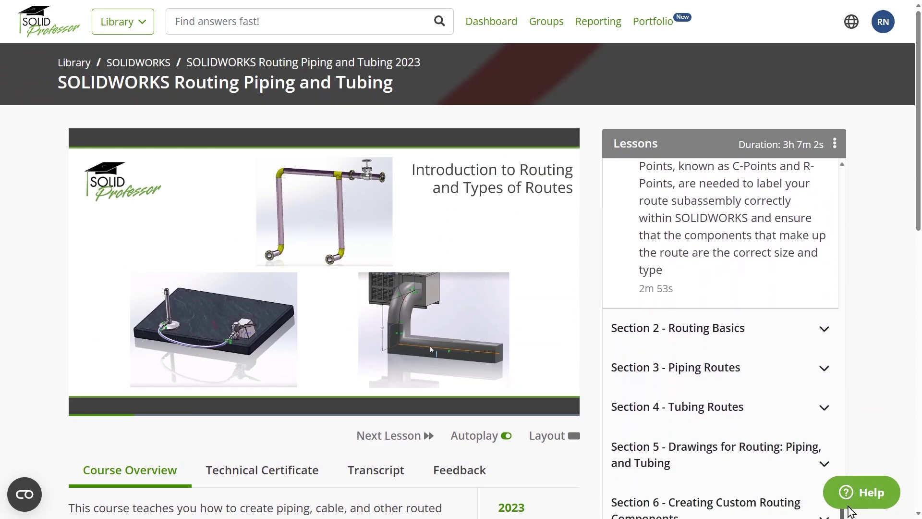